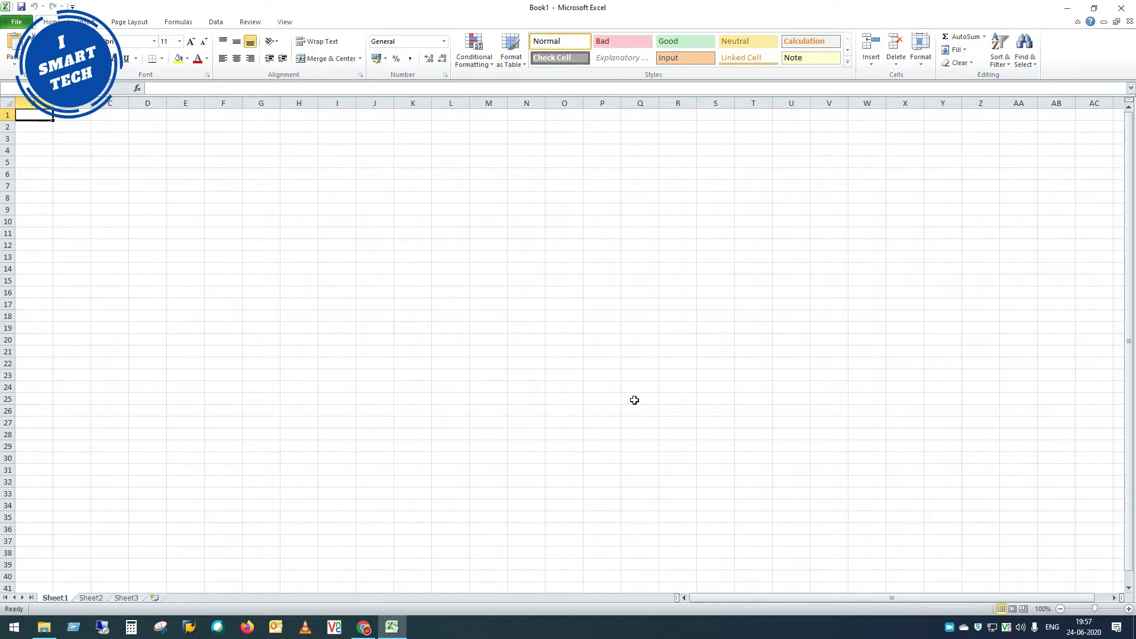
Step: Cycle through the open Excel, Chrome and Captures folder windows, and show the desktop
key(alt+Tab)
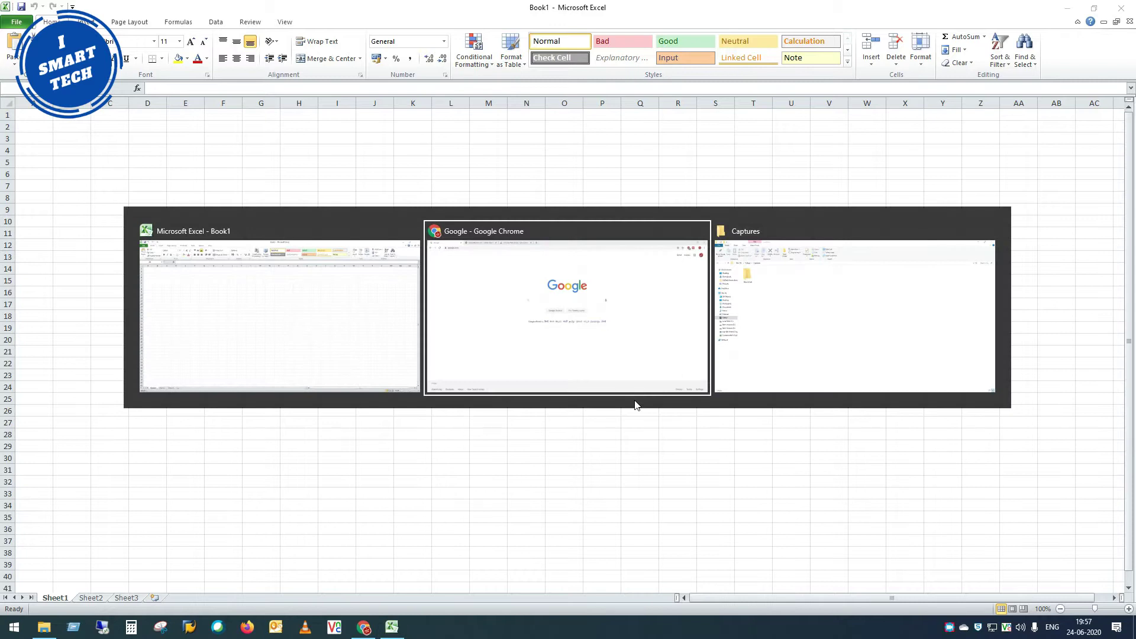
key(alt+Tab)
key(alt+Tab)
key(alt+Tab)
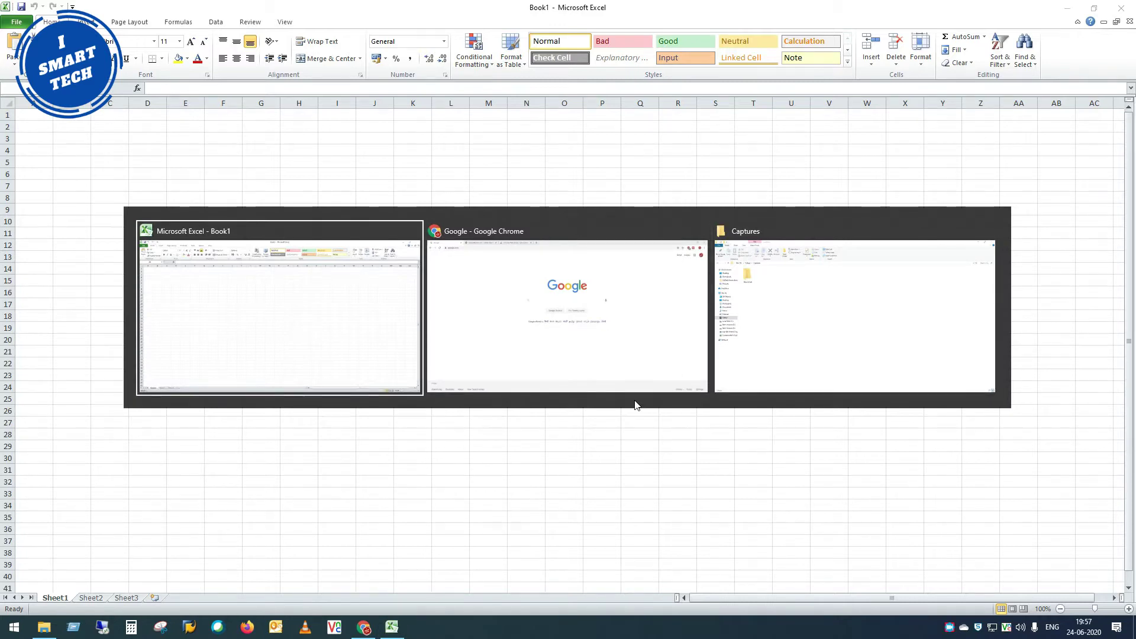
key(alt+Tab)
key(alt+Tab)
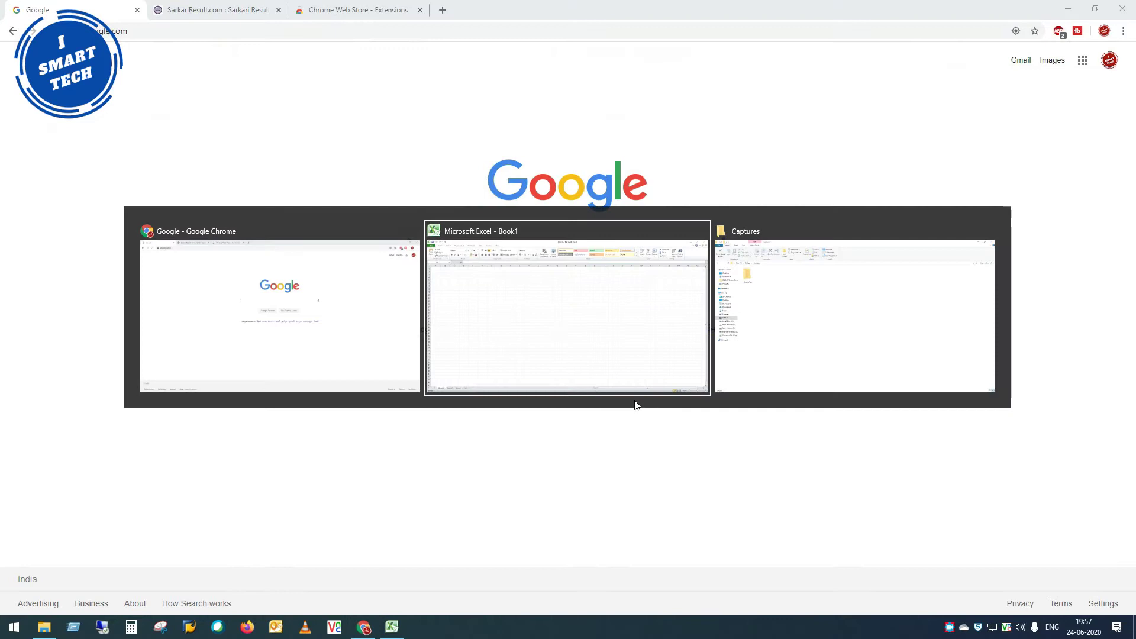
key(alt+Tab)
key(alt+Tab)
key(alt+Tab)
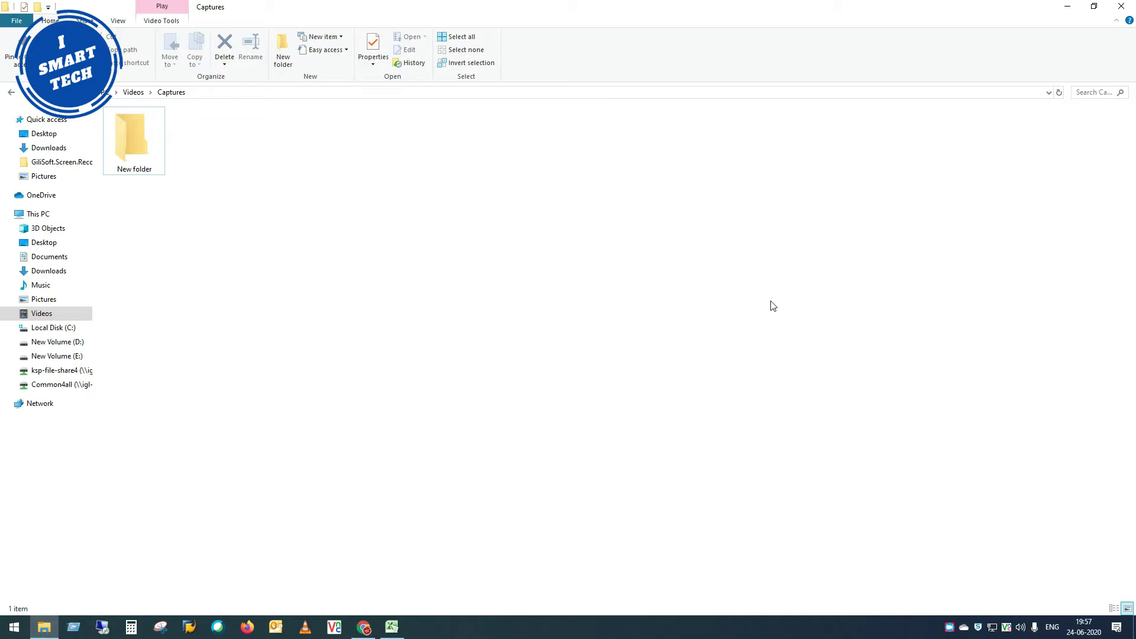
key(super+d)
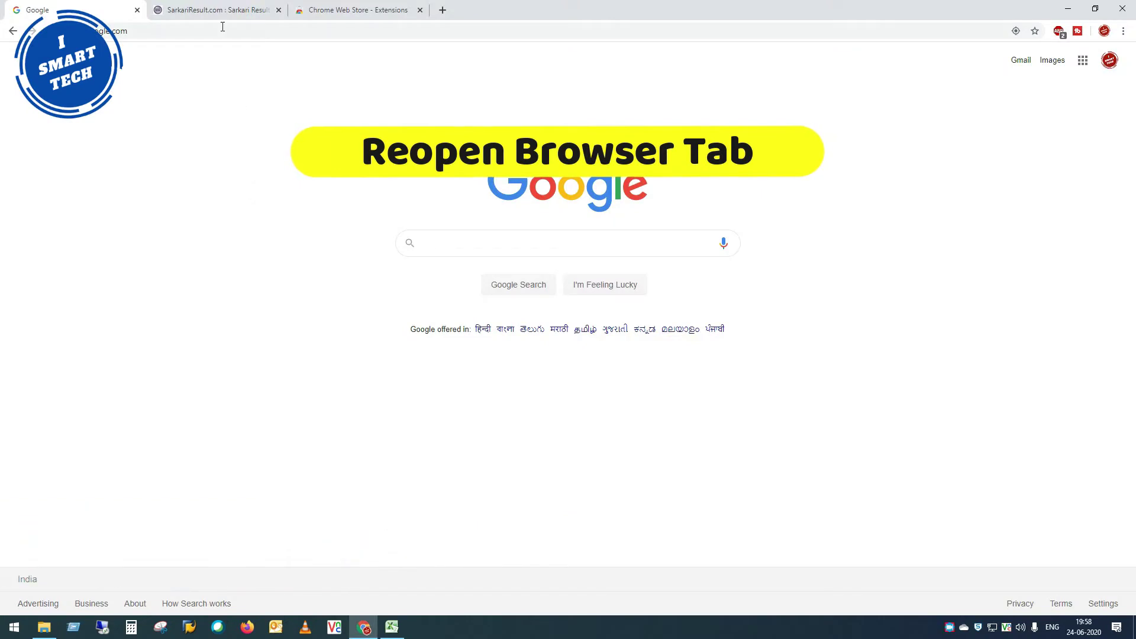
Step: Look through the three tabs open in Chrome, and close and reopen the Google tab
click(224, 8)
click(338, 8)
click(240, 8)
click(82, 6)
click(214, 6)
click(340, 6)
click(200, 8)
click(137, 10)
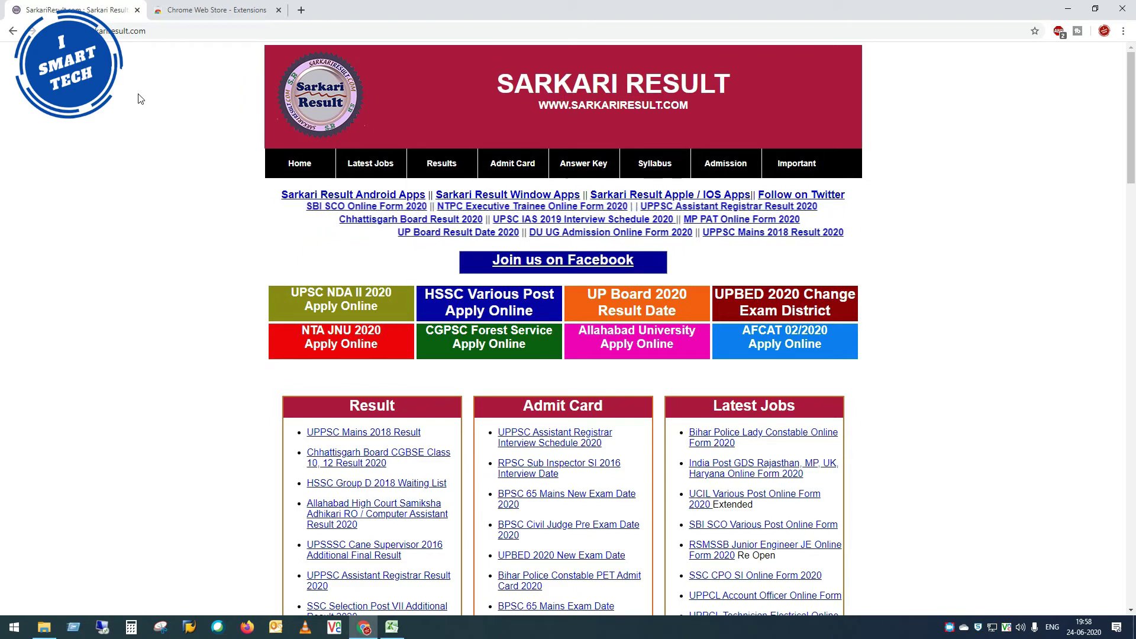
key(ctrl+shift+t)
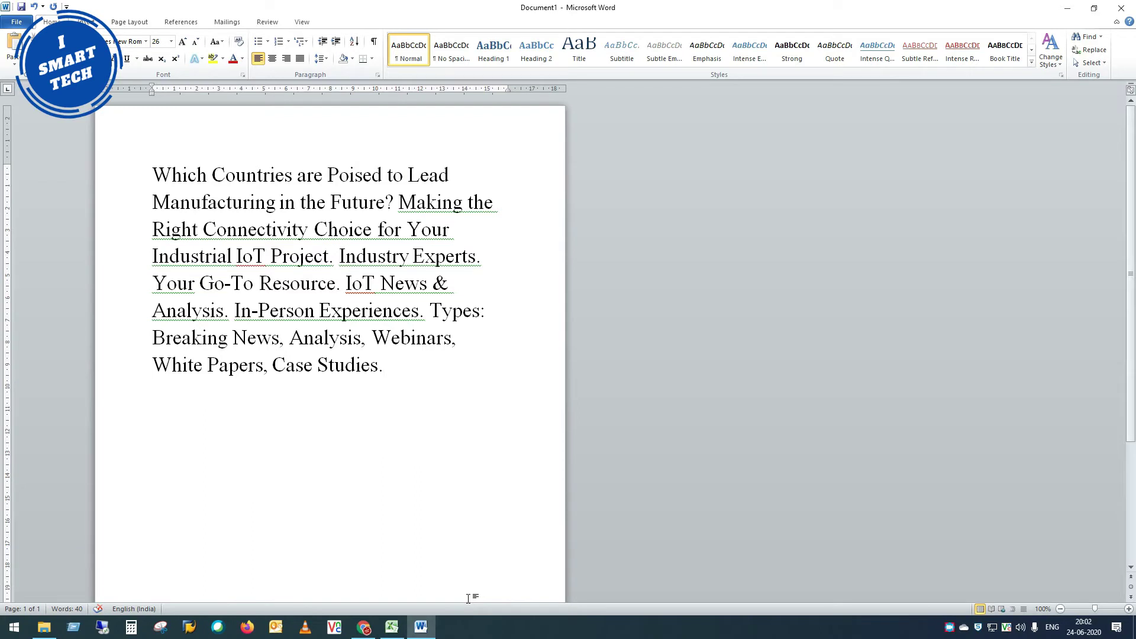
Step: In the Word document, delete the closing words "Analysis, Webinars, White Papers, Case Studies." after "Breaking News,"
key(BackSpace)
key(BackSpace)
key(BackSpace)
key(BackSpace)
key(BackSpace)
key(BackSpace)
key(BackSpace)
key(BackSpace)
key(ctrl+BackSpace)
key(ctrl+BackSpace)
key(ctrl+BackSpace)
key(BackSpace)
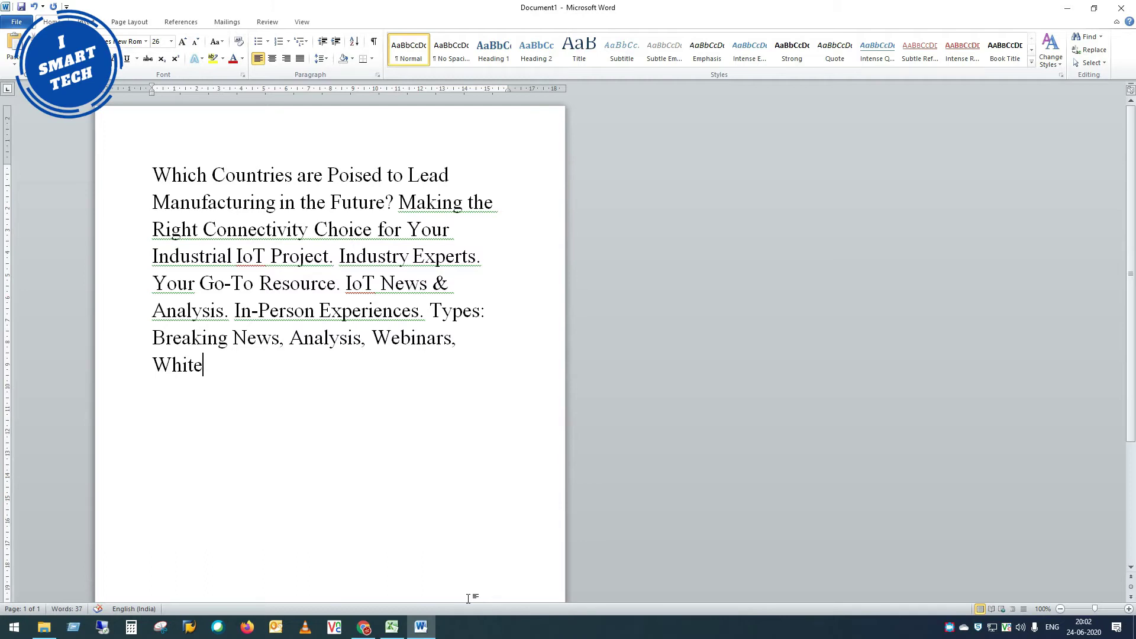
key(ctrl+BackSpace)
key(ctrl+BackSpace)
key(ctrl+BackSpace)
key(ctrl+BackSpace)
key(ctrl+BackSpace)
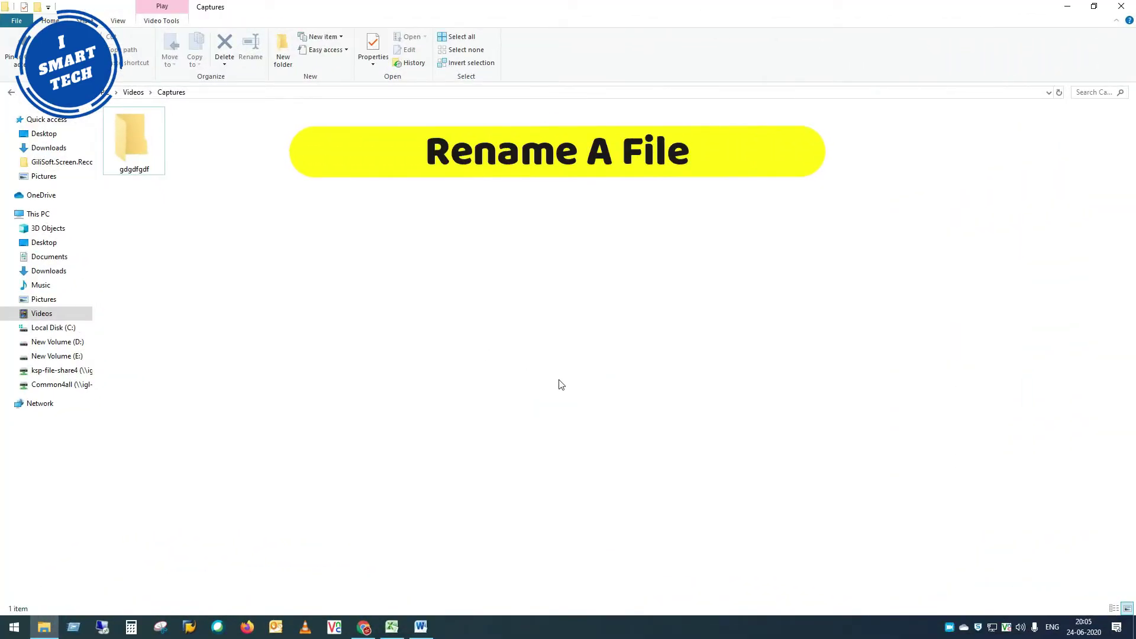
Step: In File Explorer's Captures folder, rename the gdgdfgdf folder to dddd
click(144, 144)
right_click(145, 143)
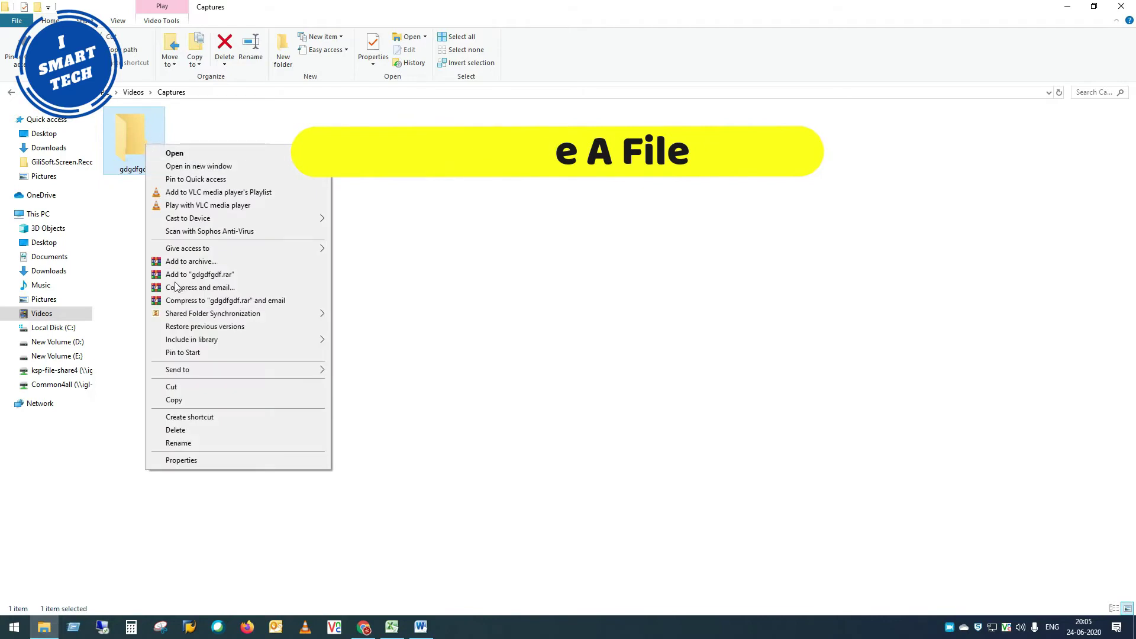
click(176, 444)
text(dddd)
click(288, 333)
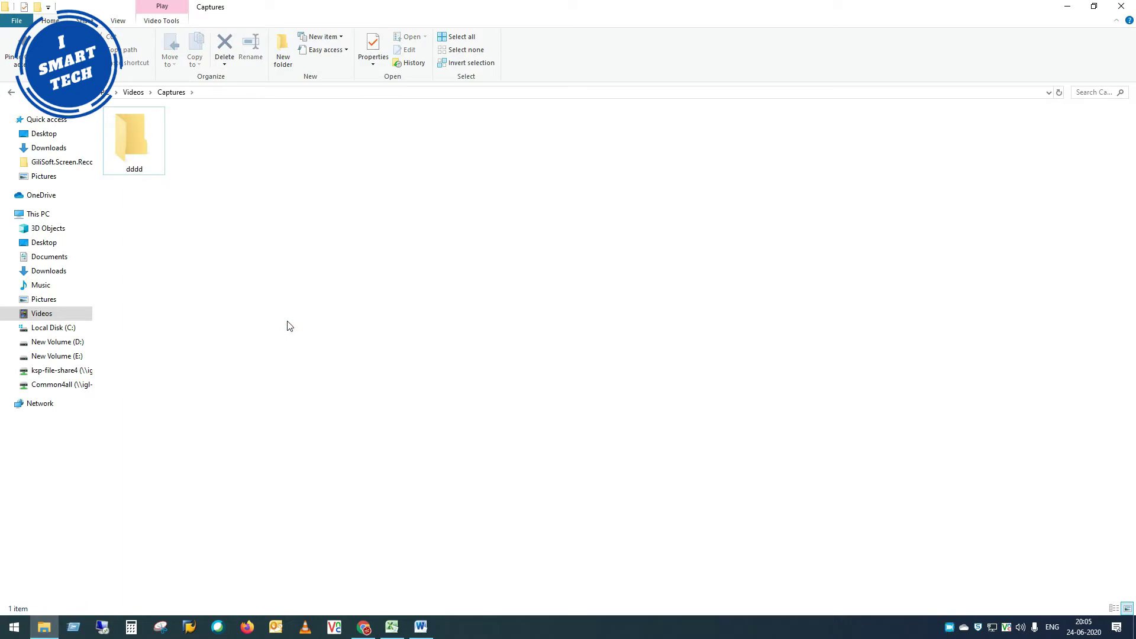
Step: Rename the dddd folder to the person's first name
click(133, 144)
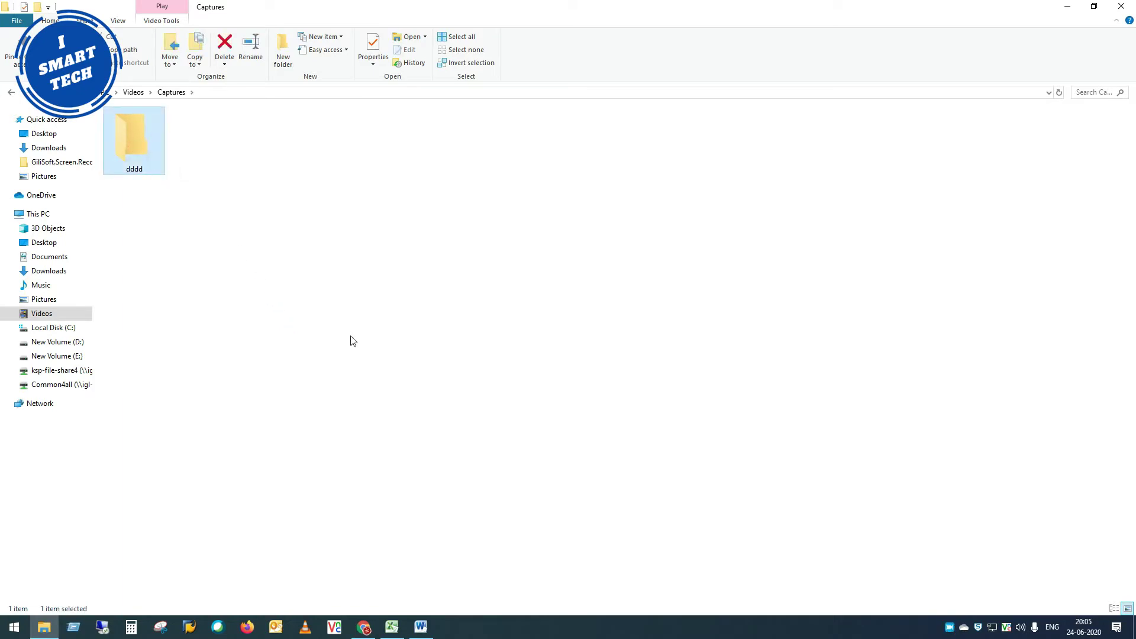
key(F2)
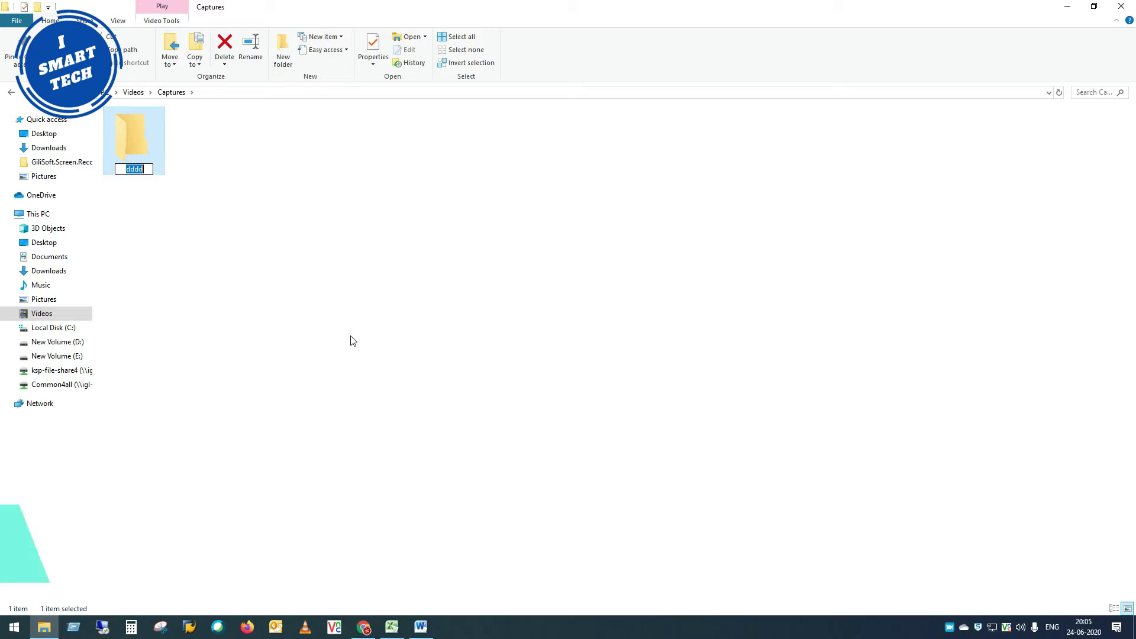
text(deepak)
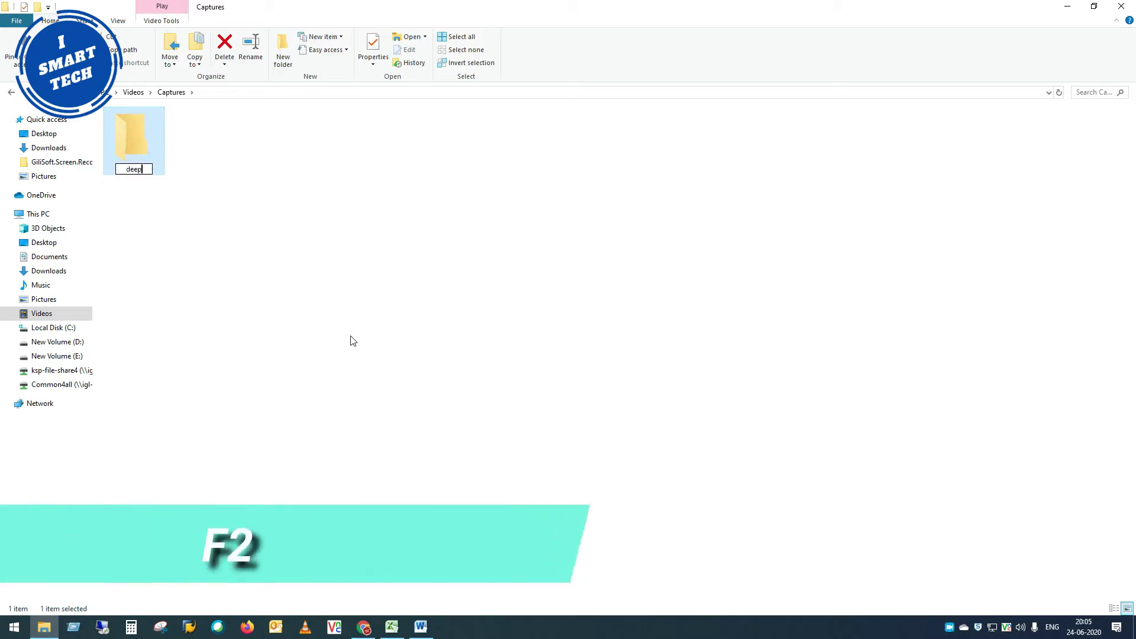
click(339, 292)
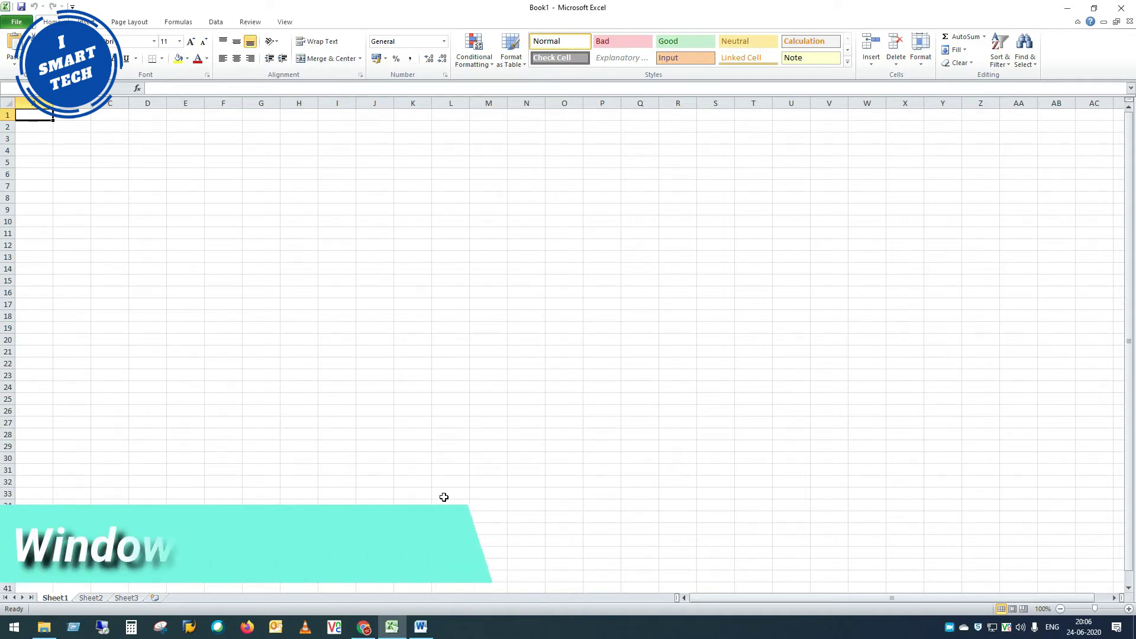
Step: Snap the Excel workbook to one half of the screen and Chrome to the other half
key(super+Left)
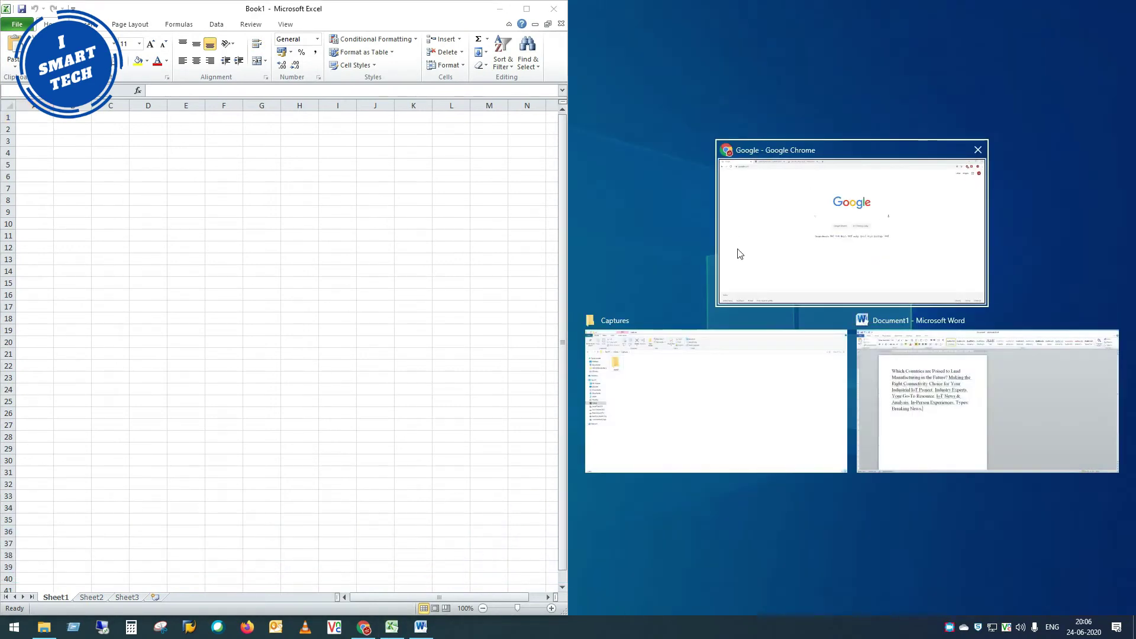
click(739, 254)
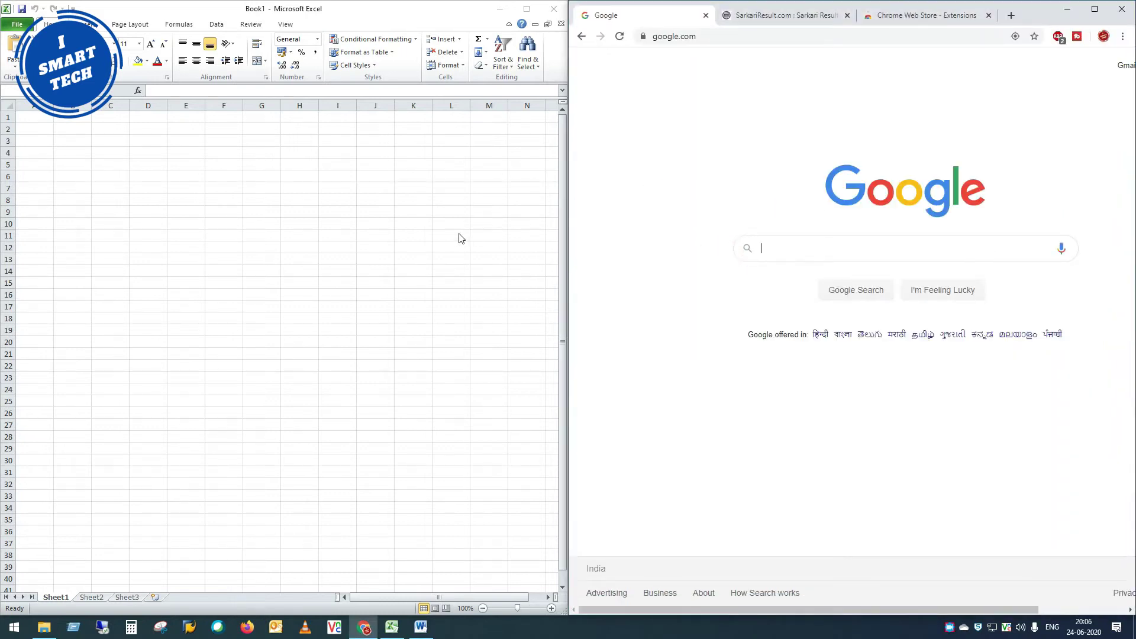
click(397, 215)
click(689, 179)
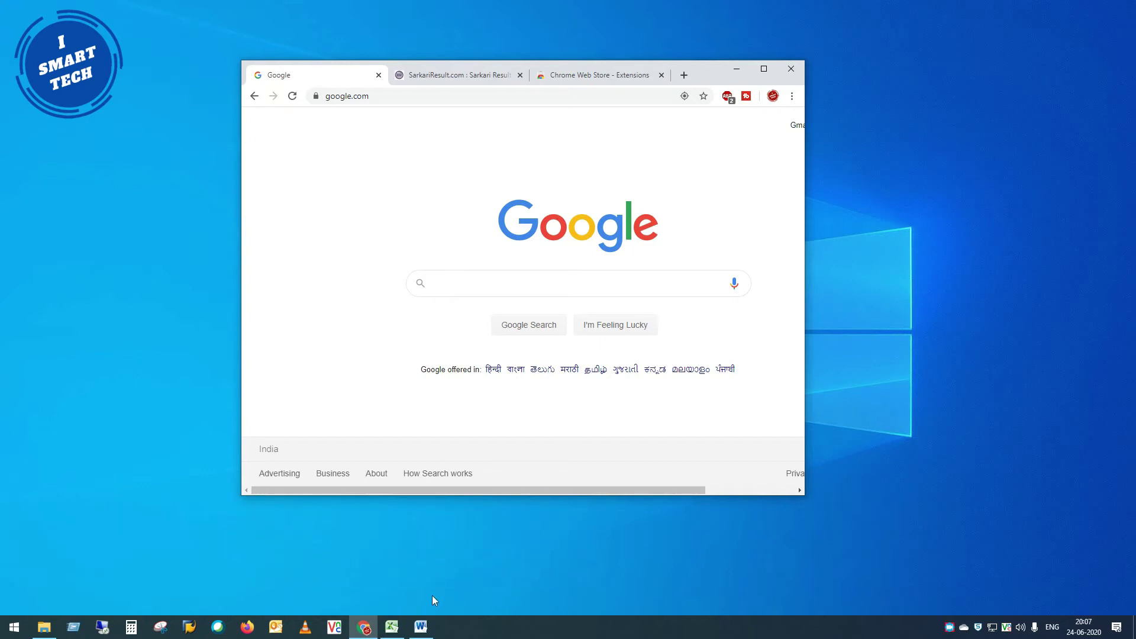
Step: Switch to the Word document and paste the clipboard contents on a new line below the text
click(420, 627)
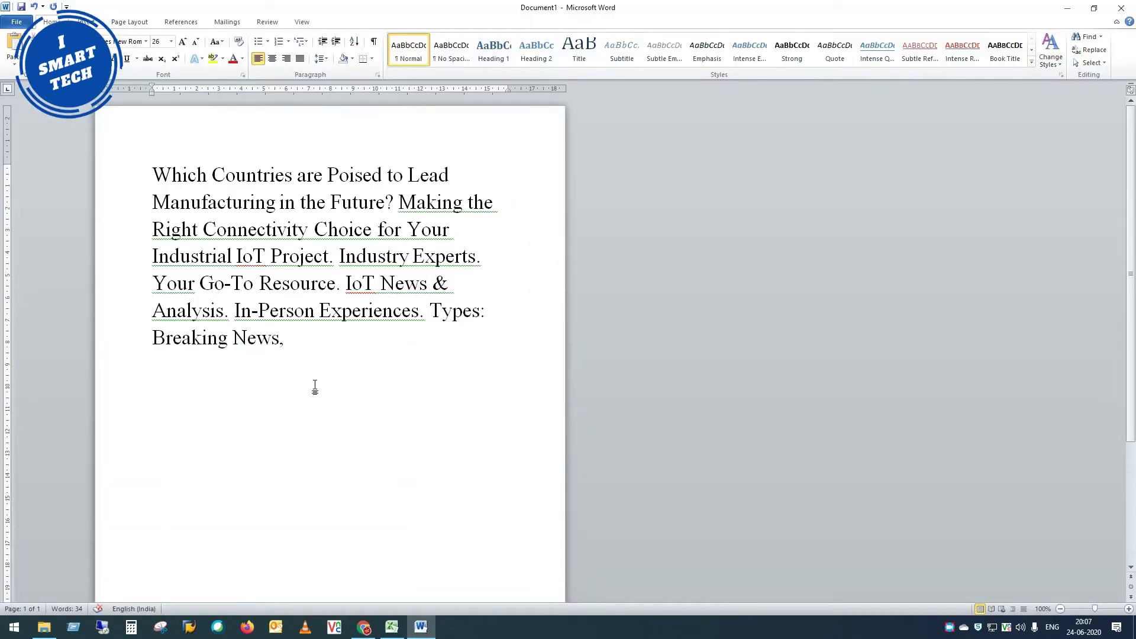
key(Return)
key(ctrl+v)
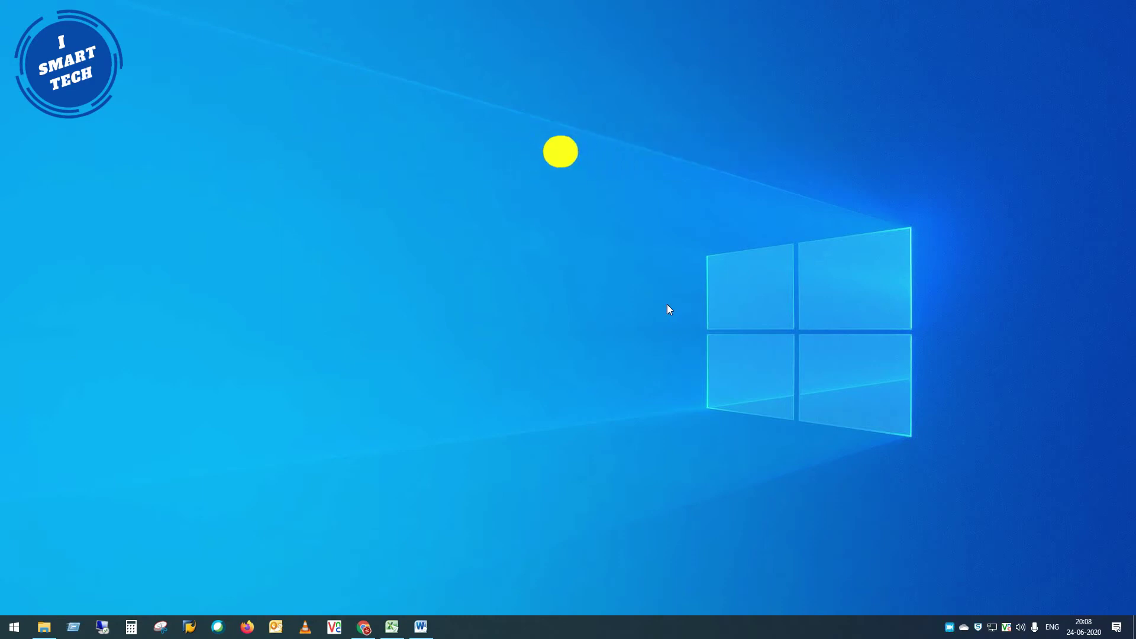
Step: Open Windows Settings and the Action Center from the desktop
key(super+i)
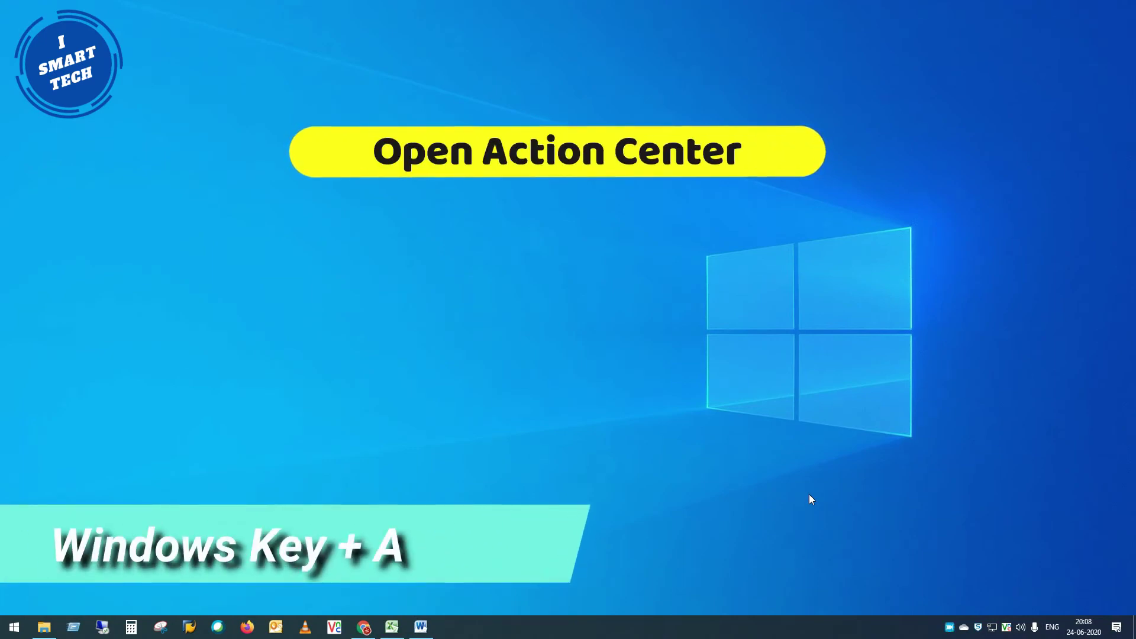
key(super+a)
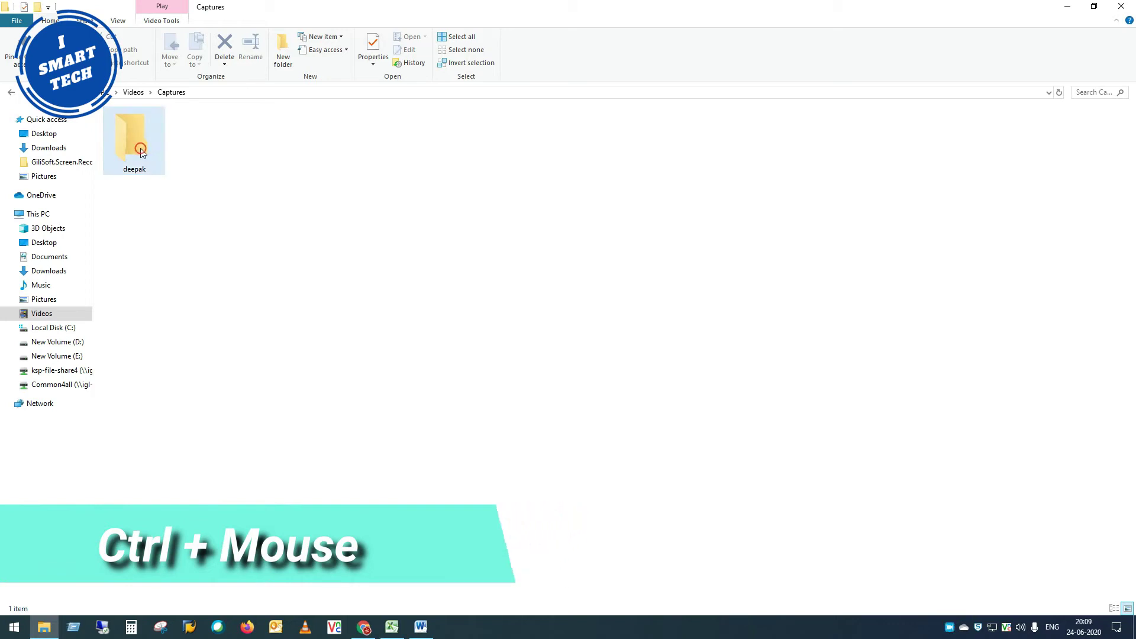
Step: Duplicate the folder inside Captures, select the original and its copy together, and clear the selection
drag(143, 152, 240, 218)
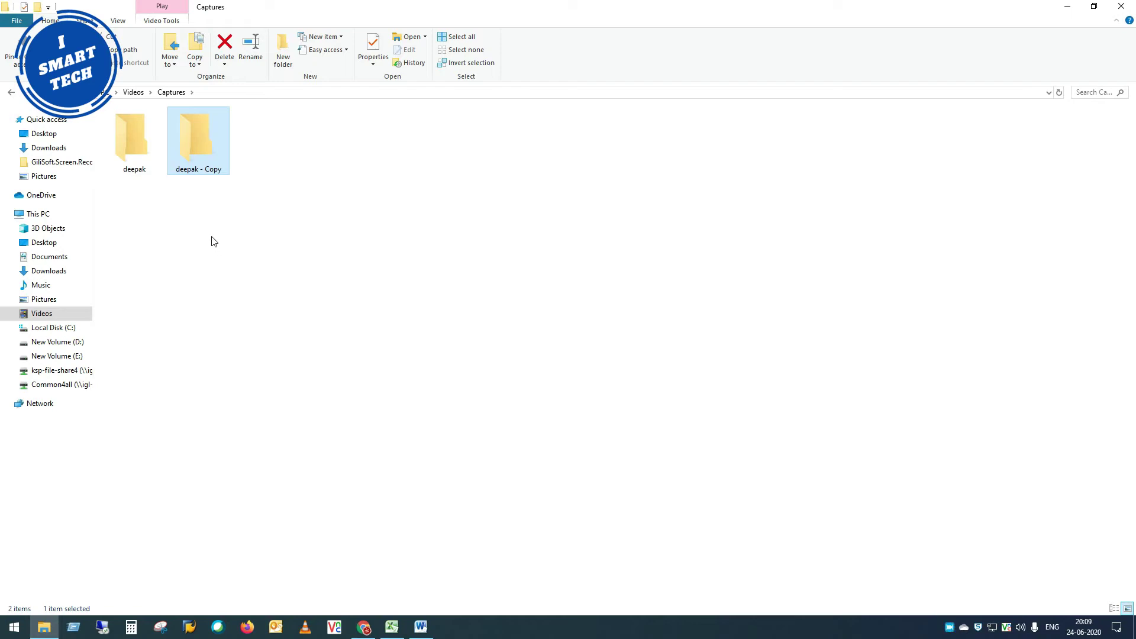
ctrl+click(131, 150)
drag(131, 150, 152, 259)
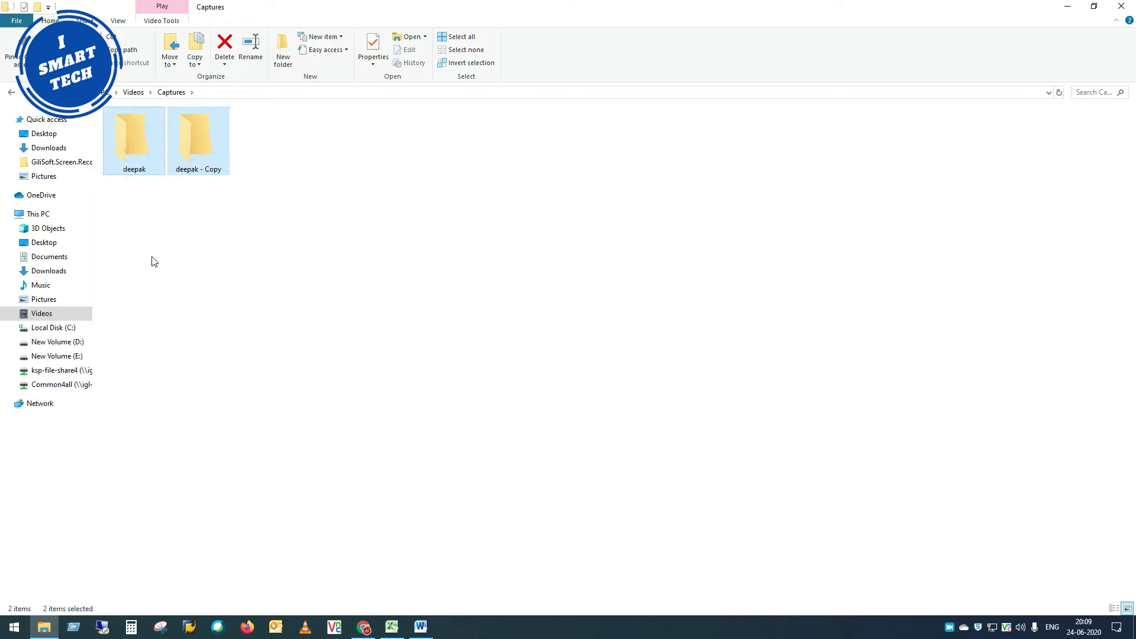
click(275, 224)
drag(340, 154, 432, 307)
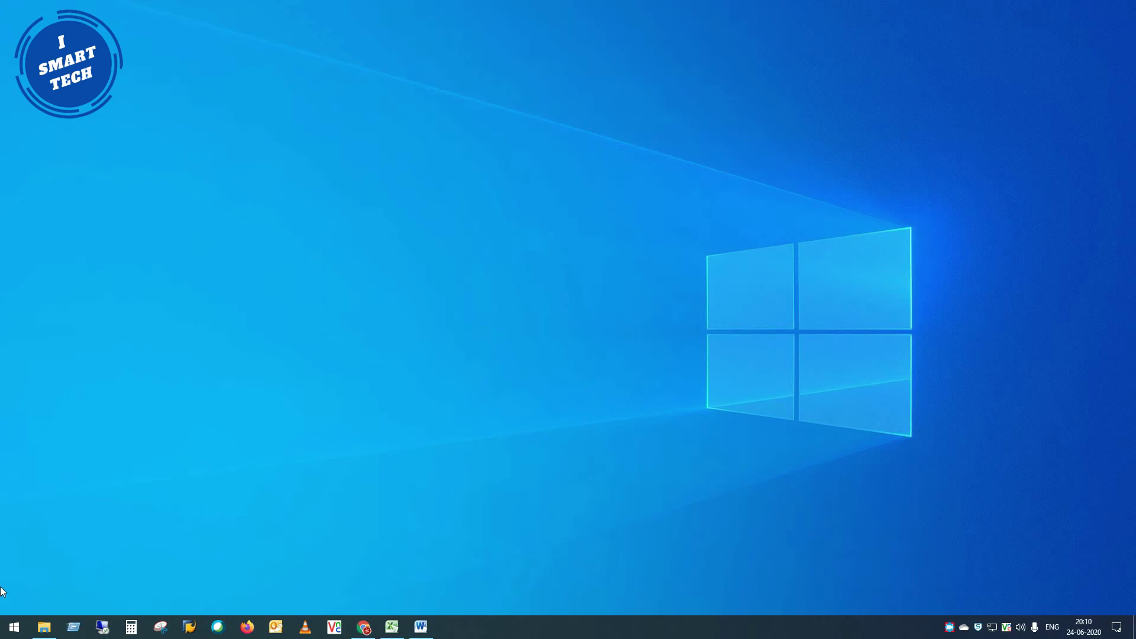
Step: Open the quick link menu of Windows system tools, close it and open it again
right_click(4, 635)
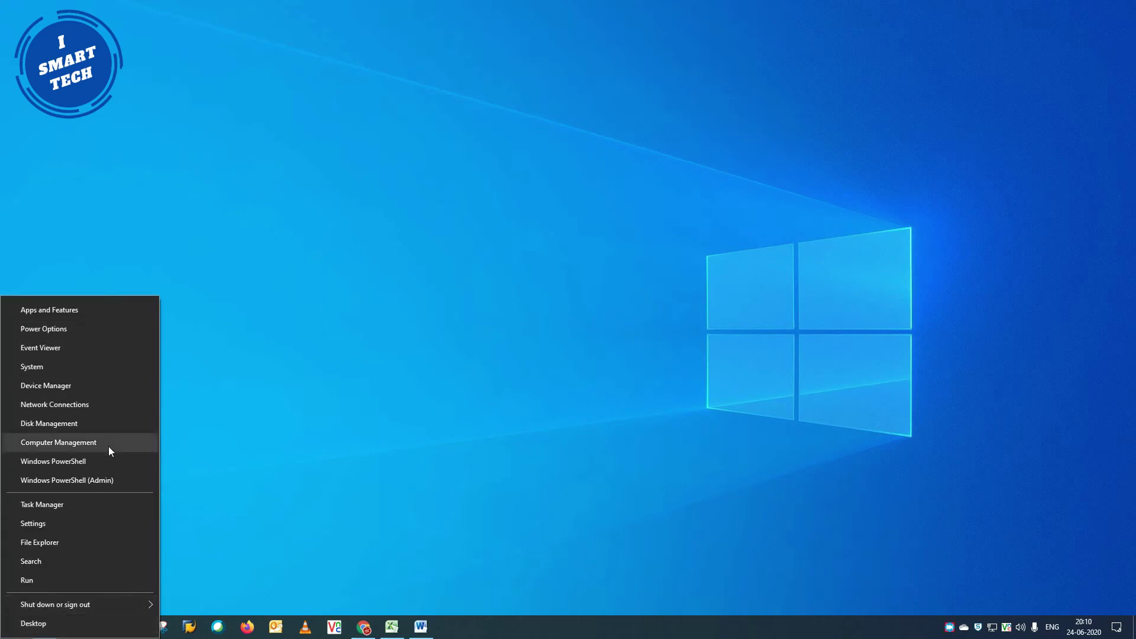
click(277, 377)
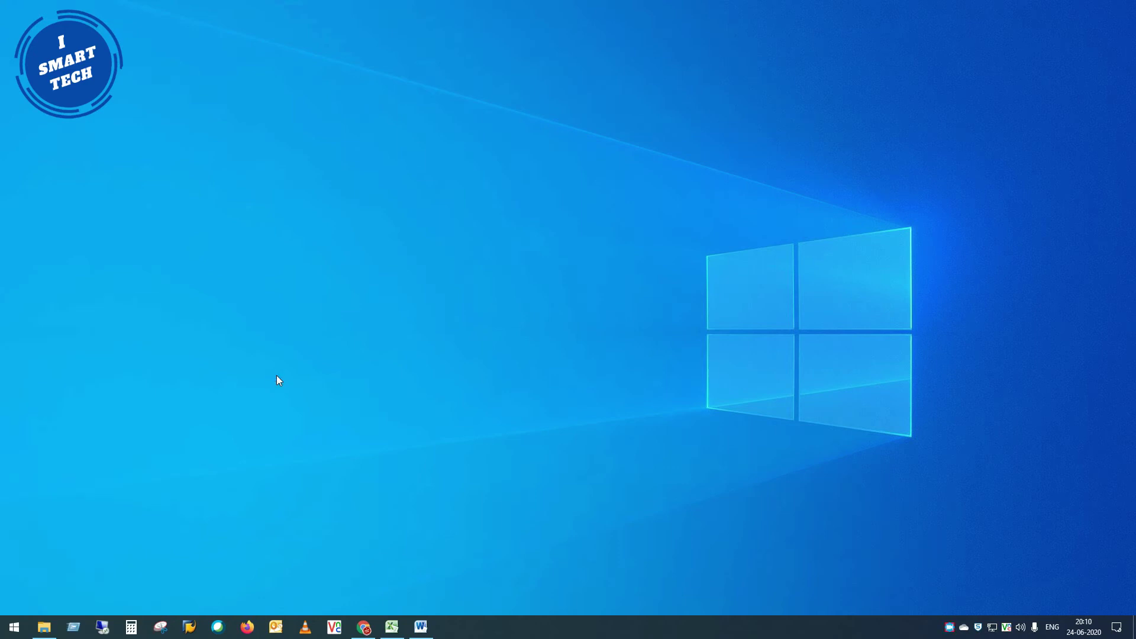
key(super+x)
Step: Bring up Chrome at full-screen size and magnify the screen to 500% with Magnifier
click(363, 627)
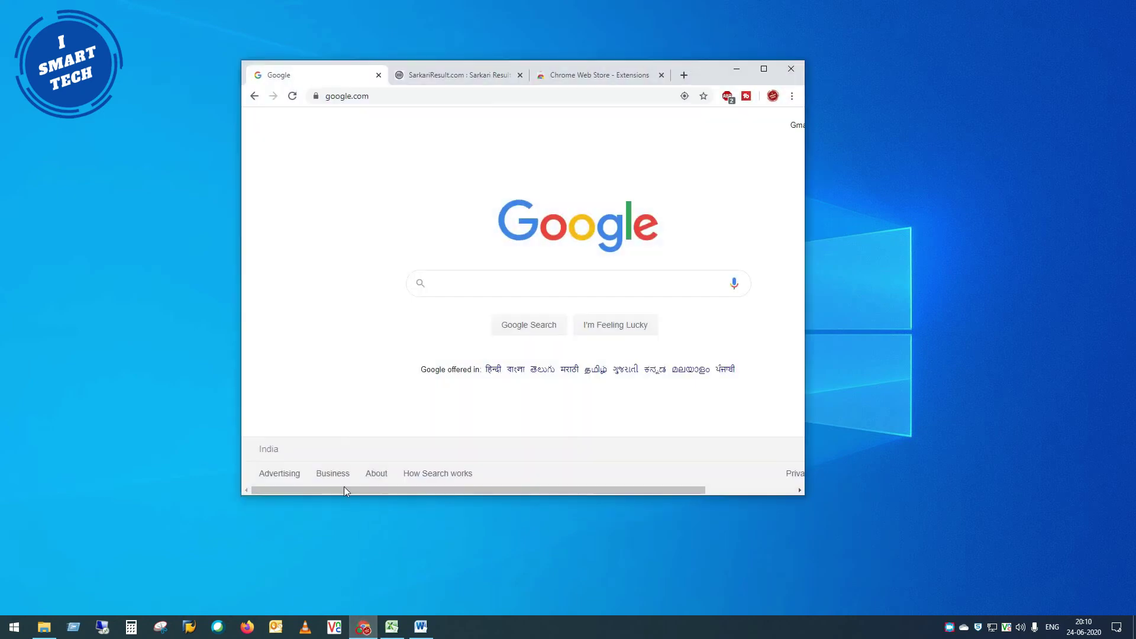
double_click(707, 81)
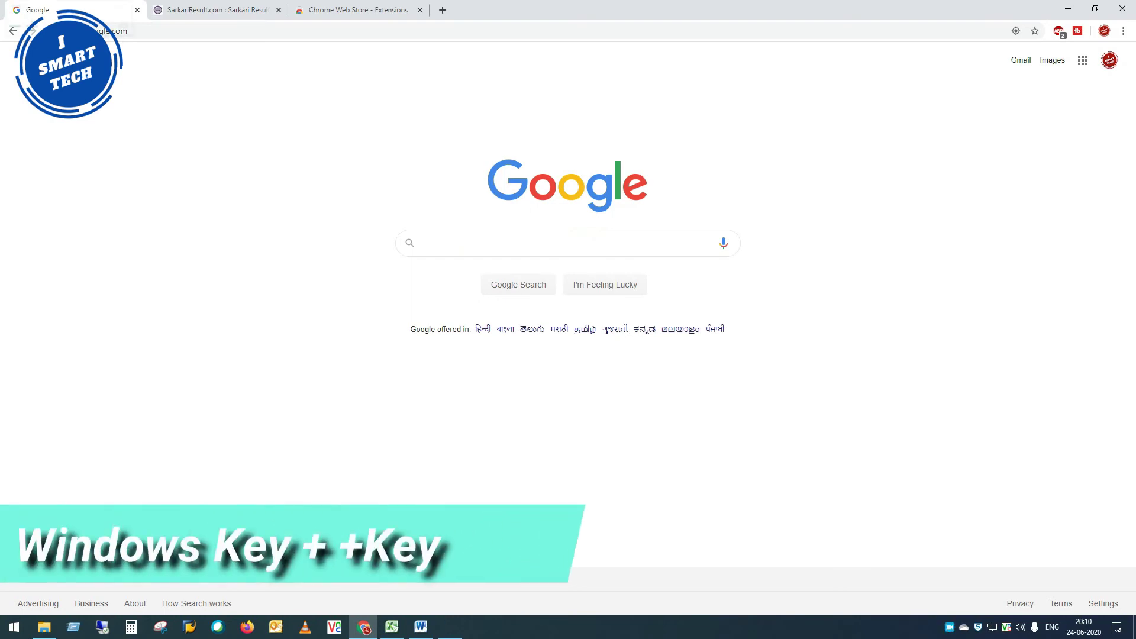
key(super+plus)
key(super+plus)
key(super+plus)
key(super+plus)
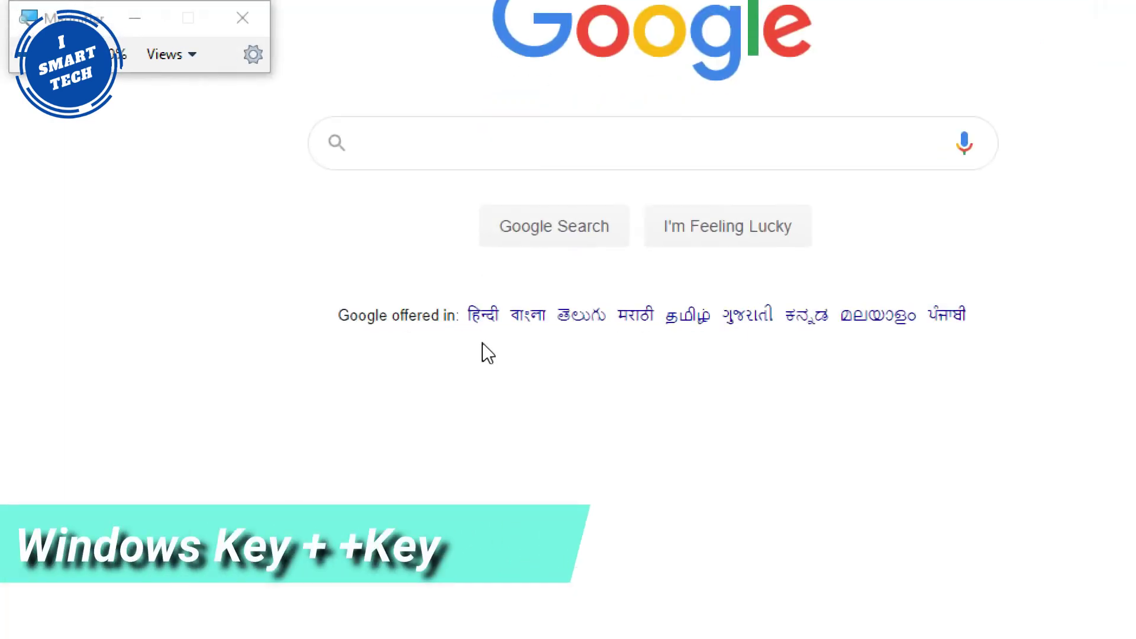
key(super+plus)
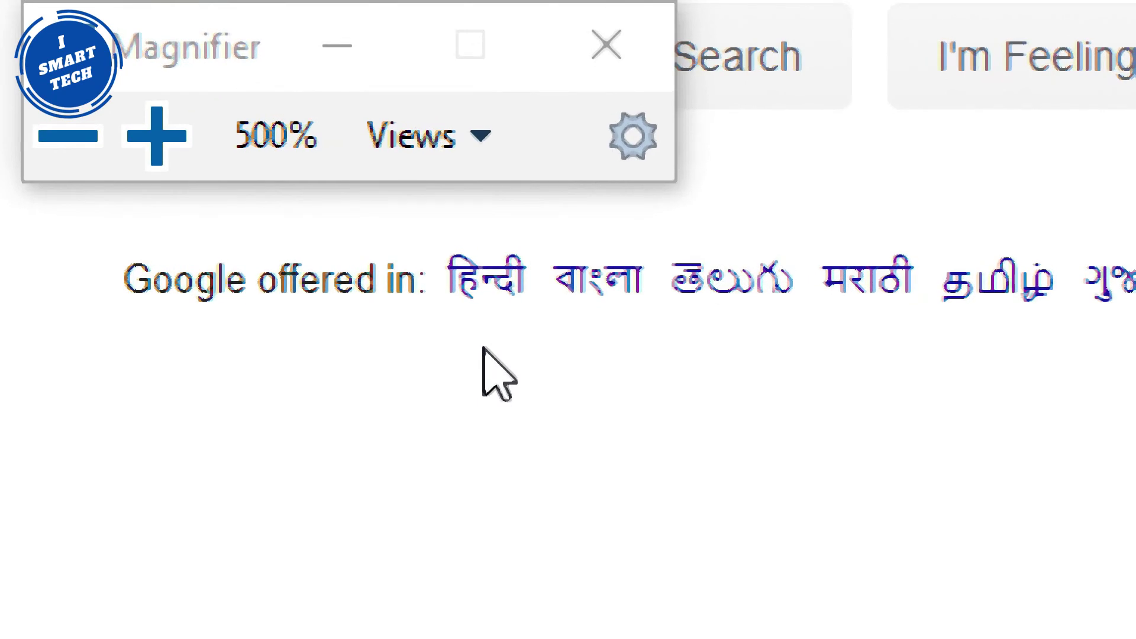
Step: Zoom Magnifier all the way back out, and magnify the Google page again by three increments
key(super+minus)
key(super+minus)
key(super+minus)
key(super+minus)
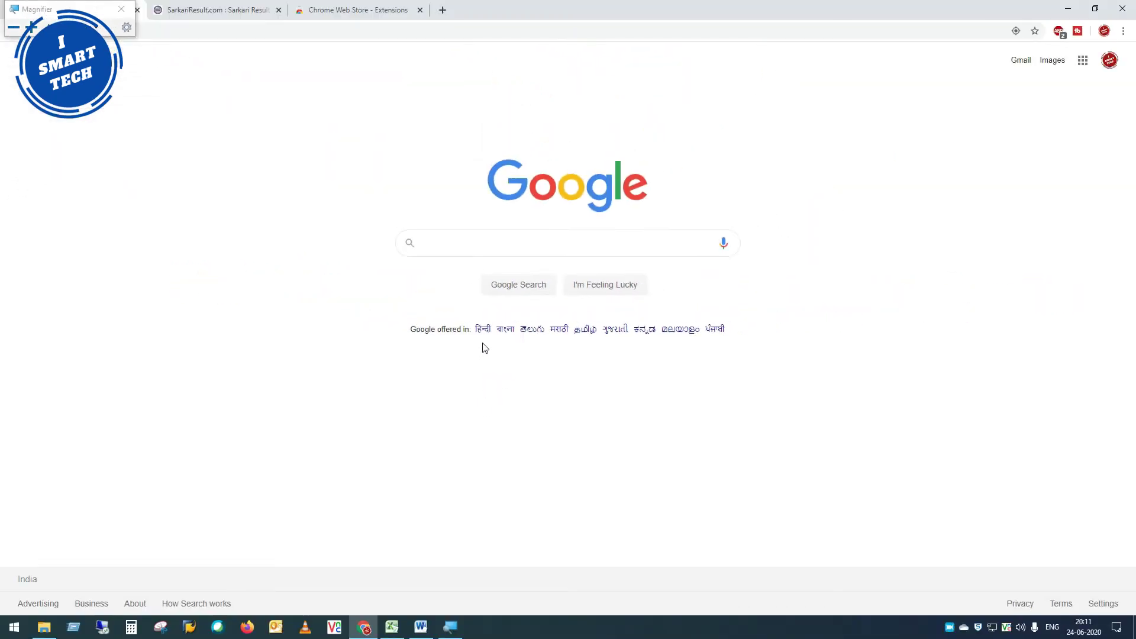
key(super+plus)
key(super+plus)
key(super+plus)
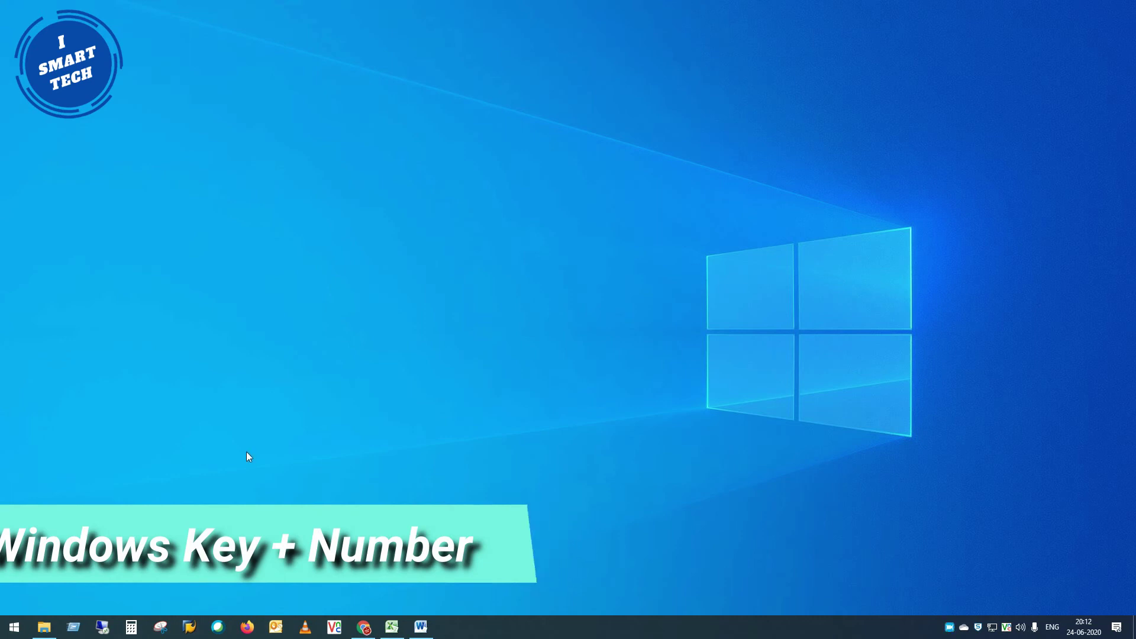
Step: Open the Run dialog as the second item pinned to the taskbar and preview its window
key(super+2)
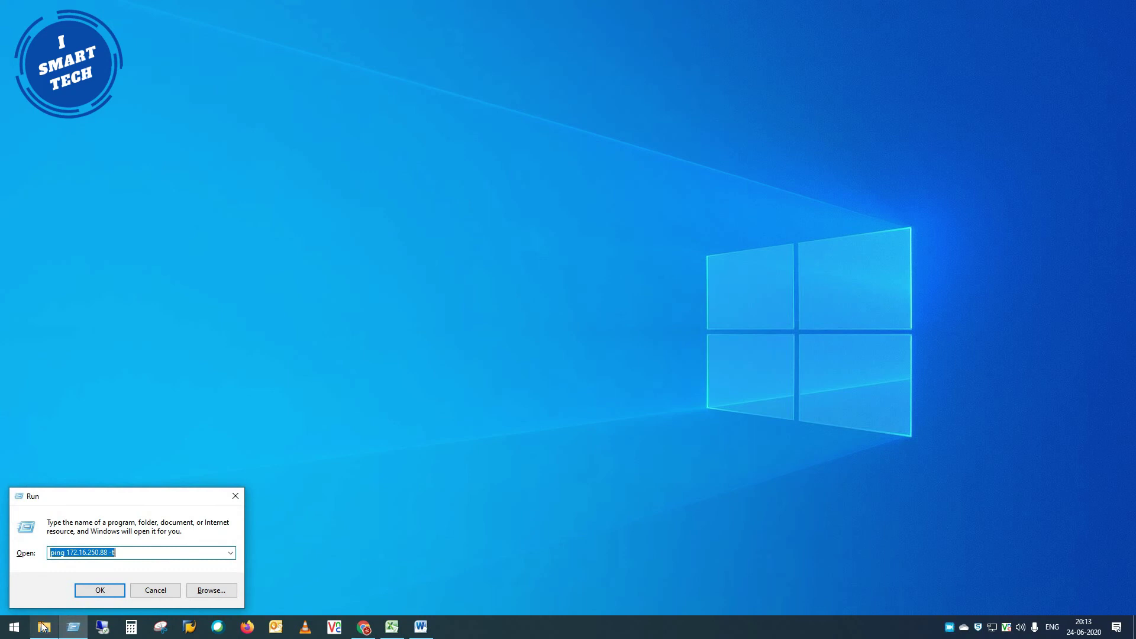
mouse_move(74, 626)
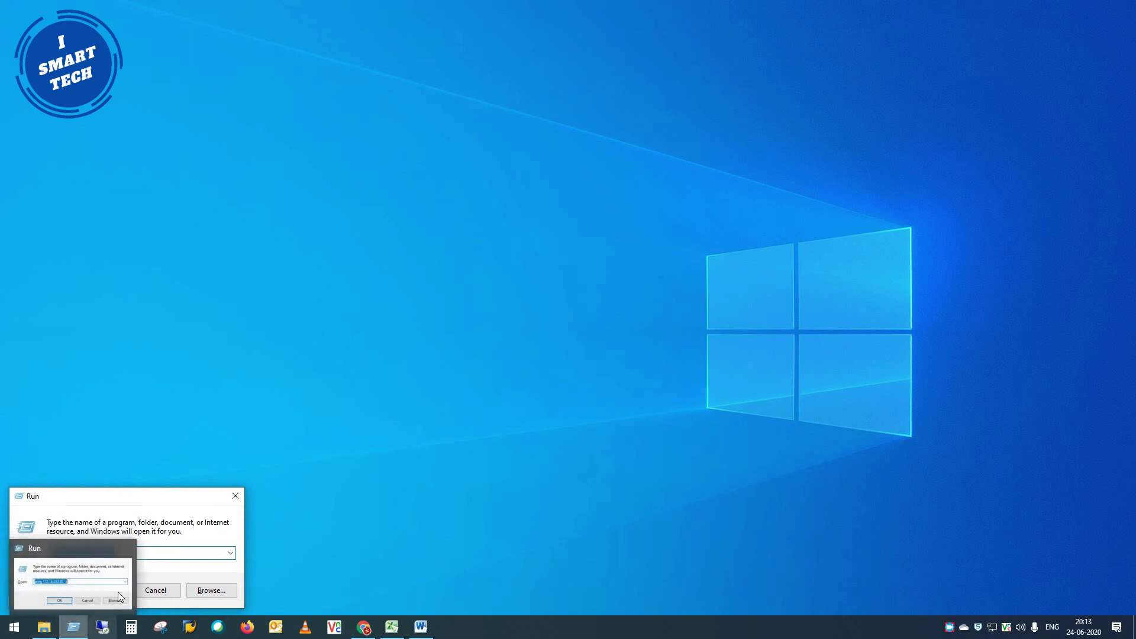
Step: Close the Run dialog and launch Calculator as the fourth item pinned to the taskbar
click(298, 427)
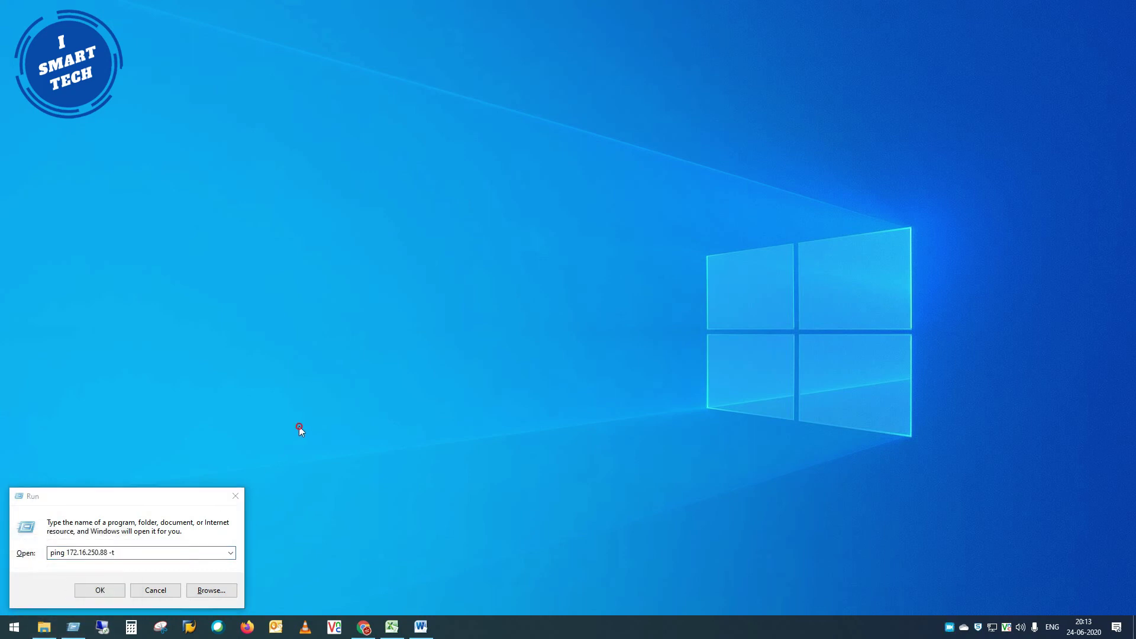
click(236, 496)
key(super+4)
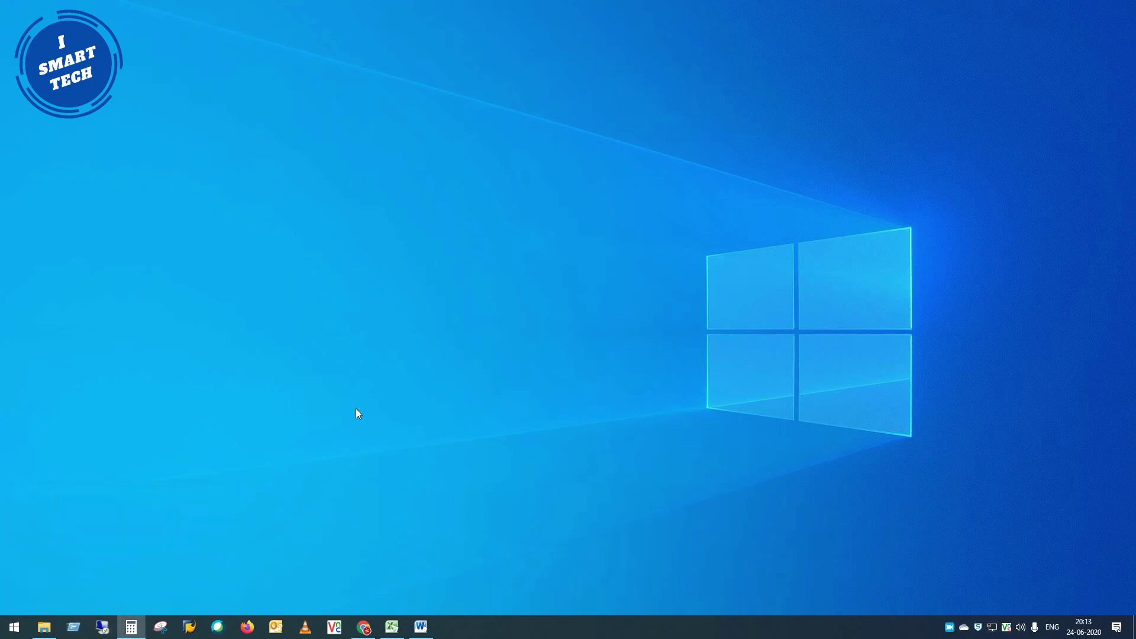
drag(1020, 128, 449, 196)
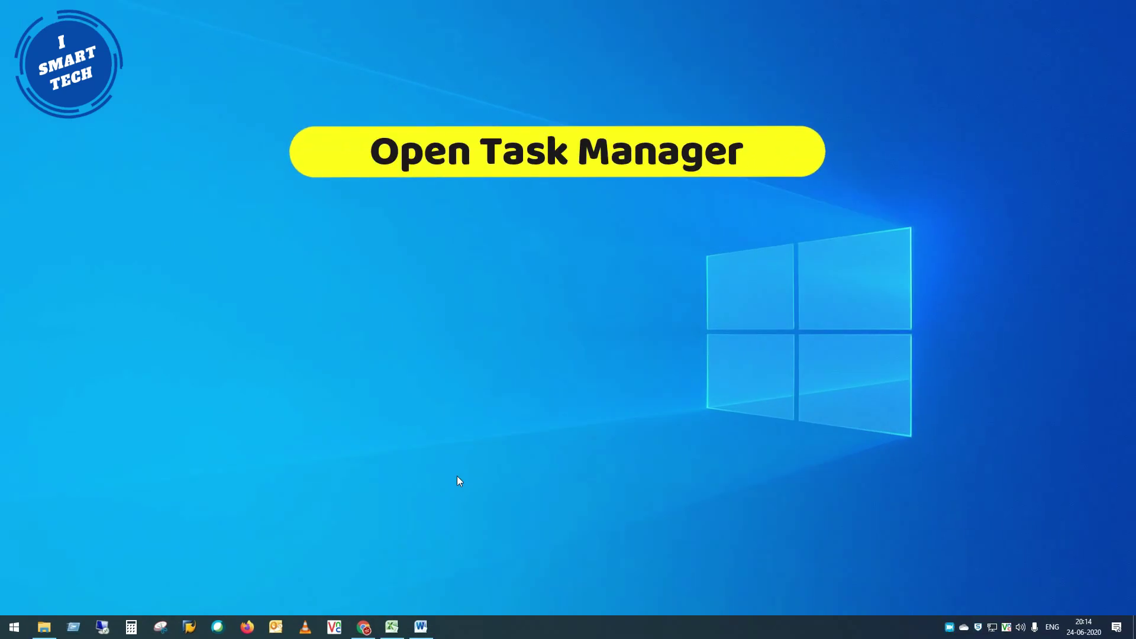
Step: Open Task Manager from the taskbar and close it, and repeat this through the Windows security screen
right_click(482, 632)
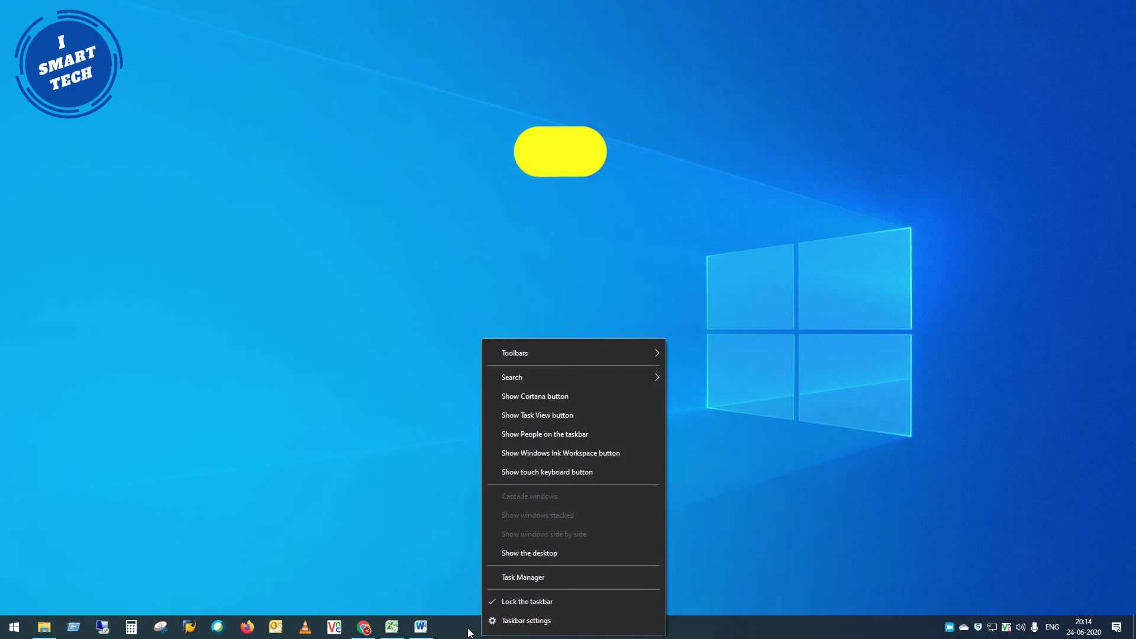
click(502, 579)
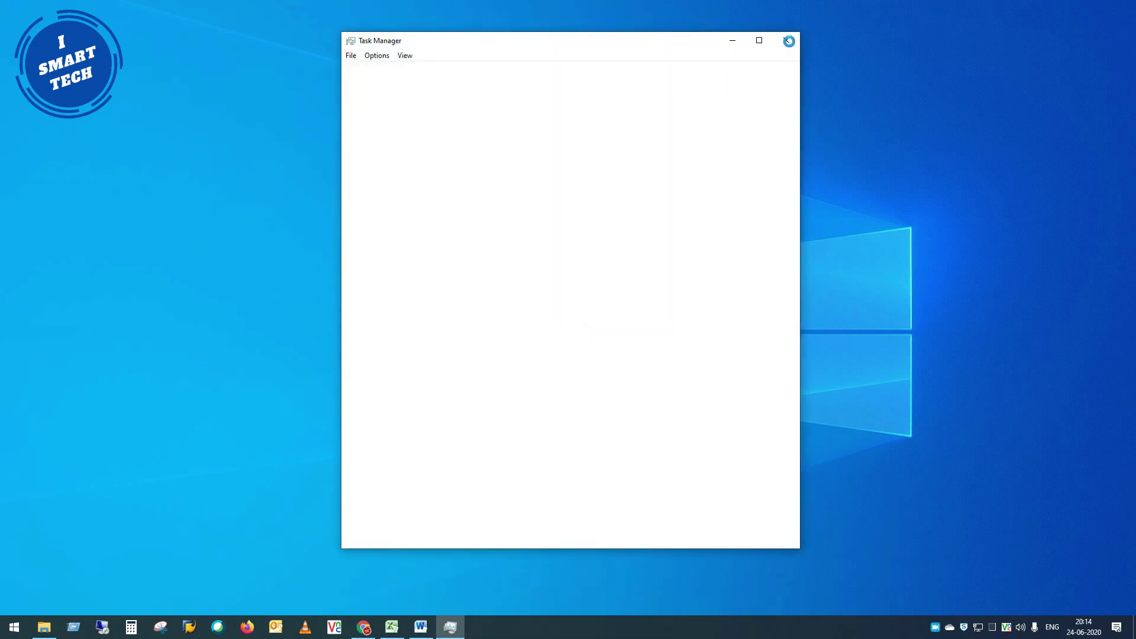
click(787, 41)
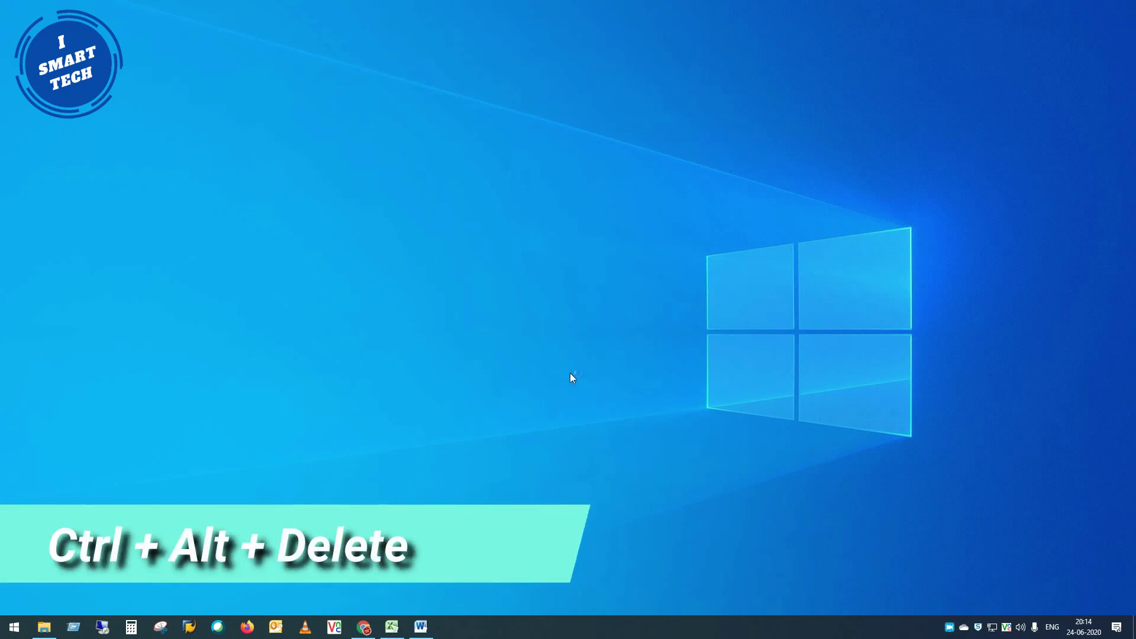
key(ctrl+alt+Delete)
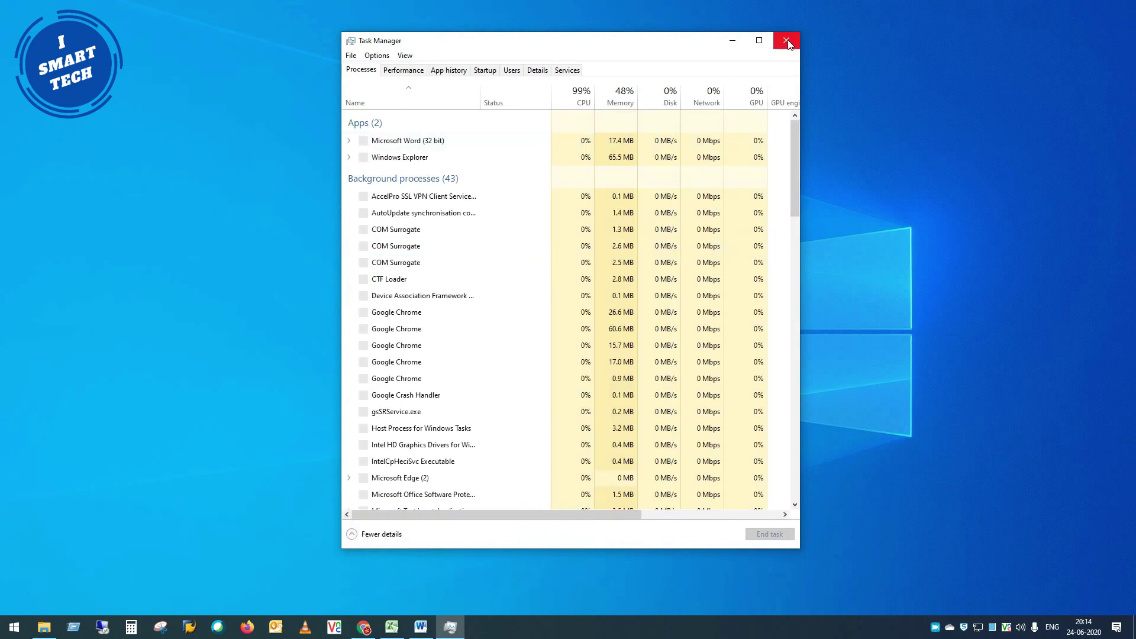
click(786, 41)
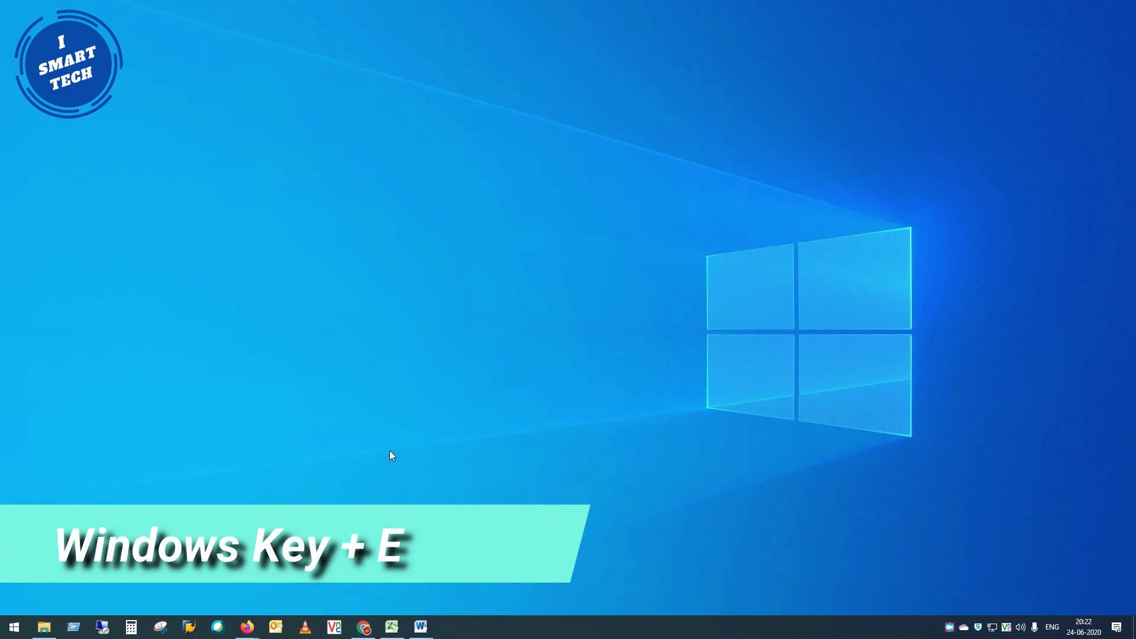
Step: Open a File Explorer window
key(super+e)
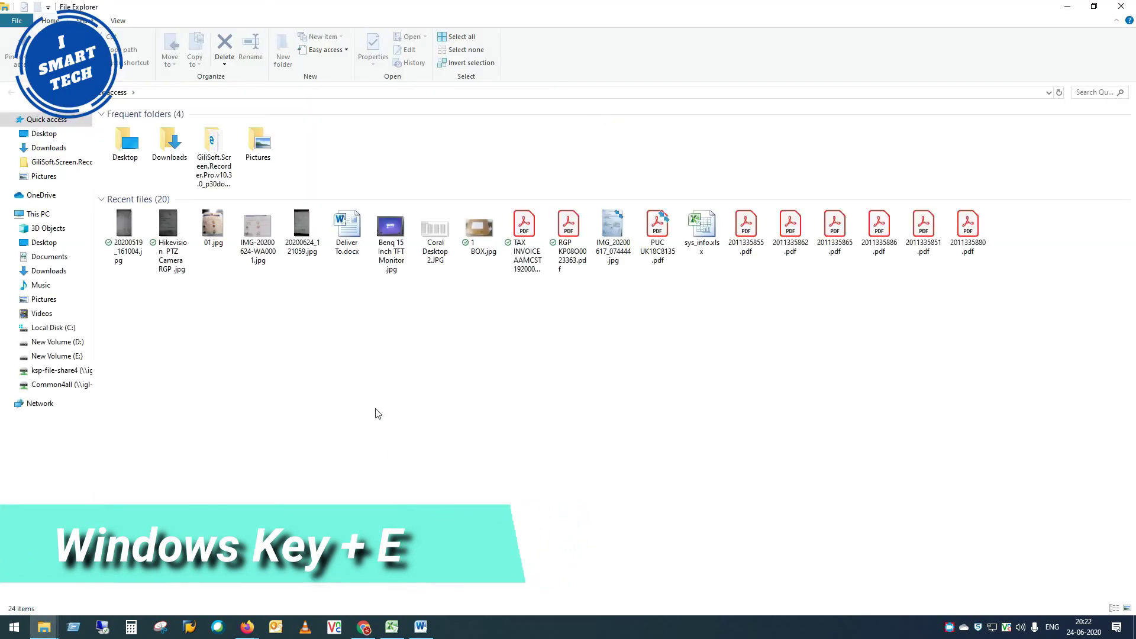